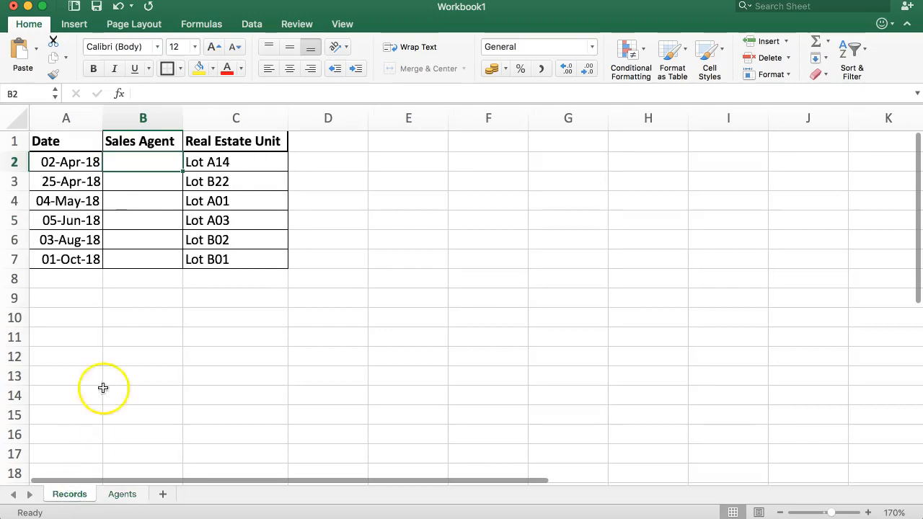
Step: Examine the empty Sales Agent cells on the Records sheet and how the Full Name column is built on the Agents sheet
drag(121, 165, 132, 258)
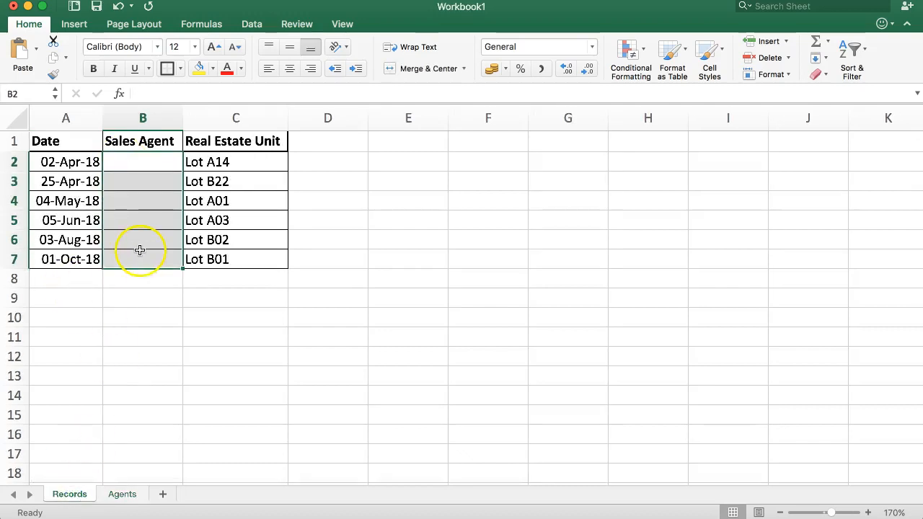
click(128, 163)
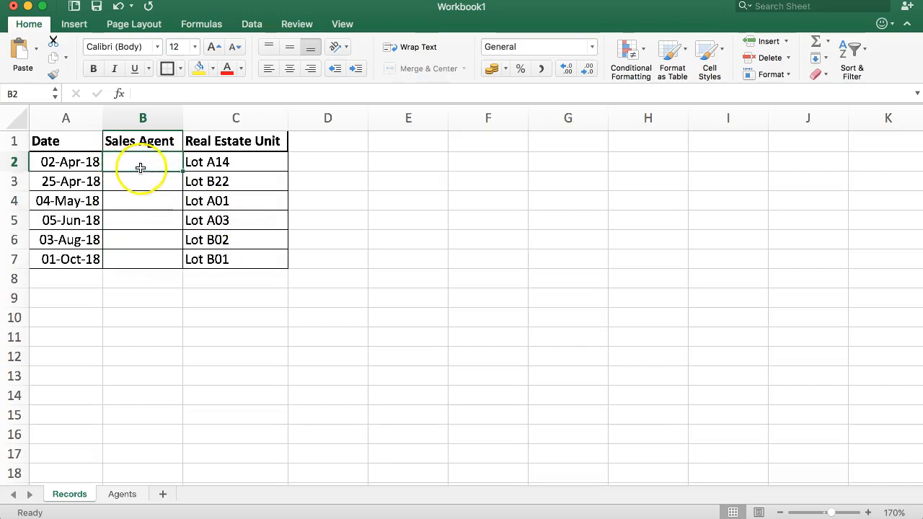
drag(118, 141, 133, 258)
click(126, 164)
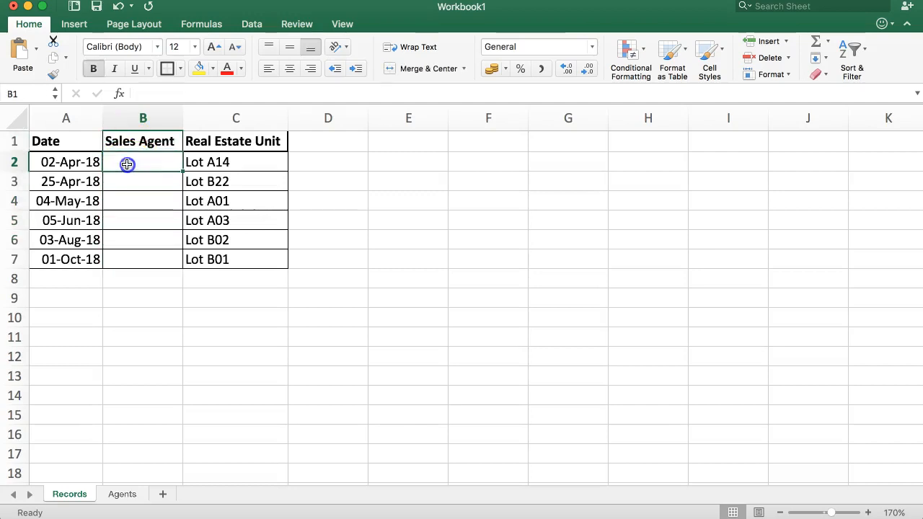
click(123, 495)
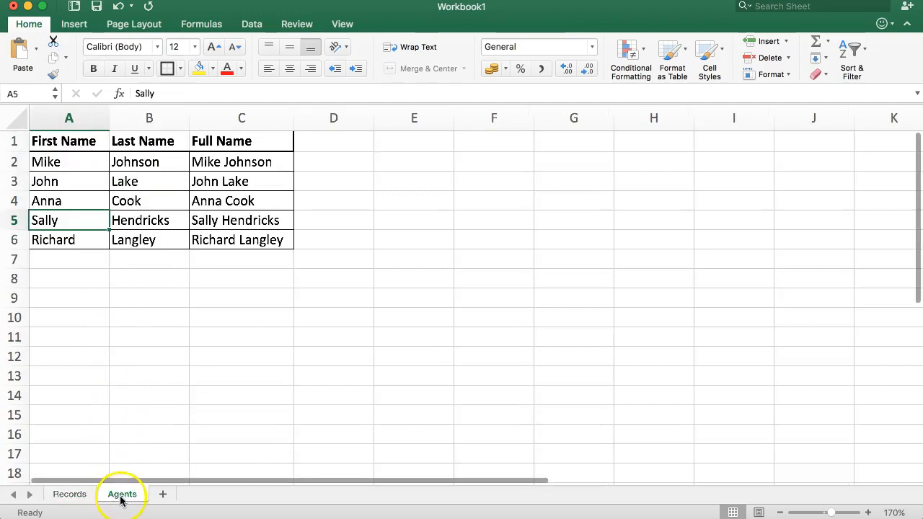
drag(222, 162, 235, 237)
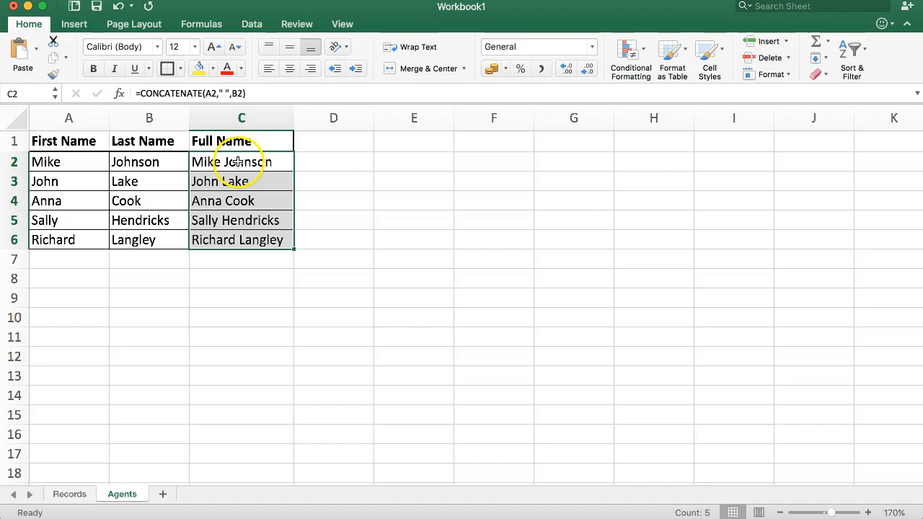
click(62, 161)
click(217, 166)
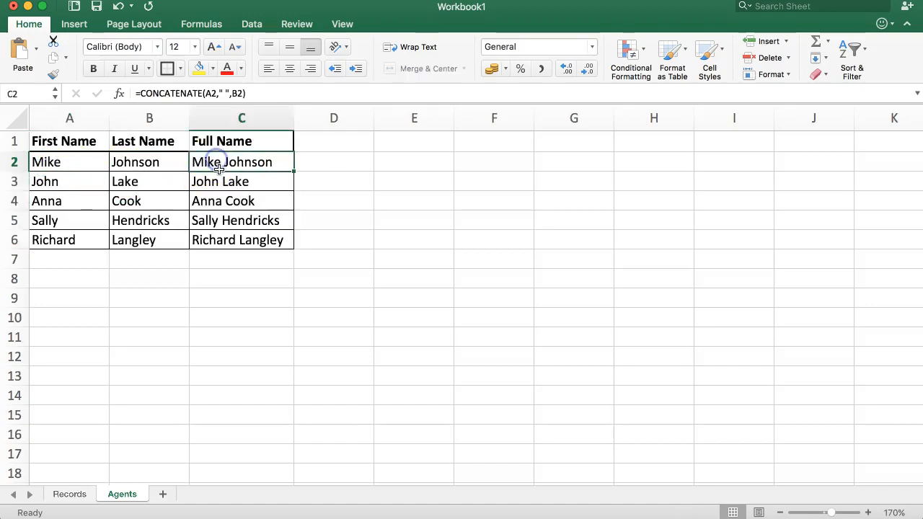
drag(87, 168, 137, 166)
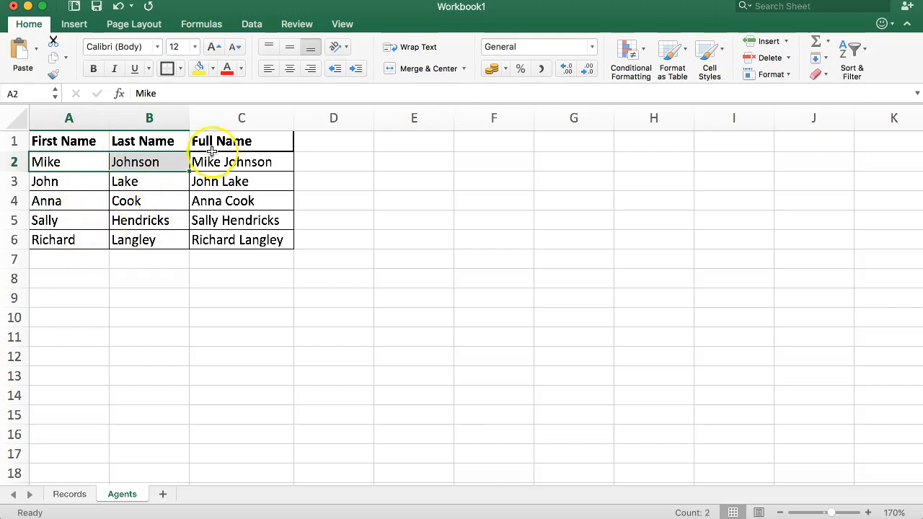
click(237, 163)
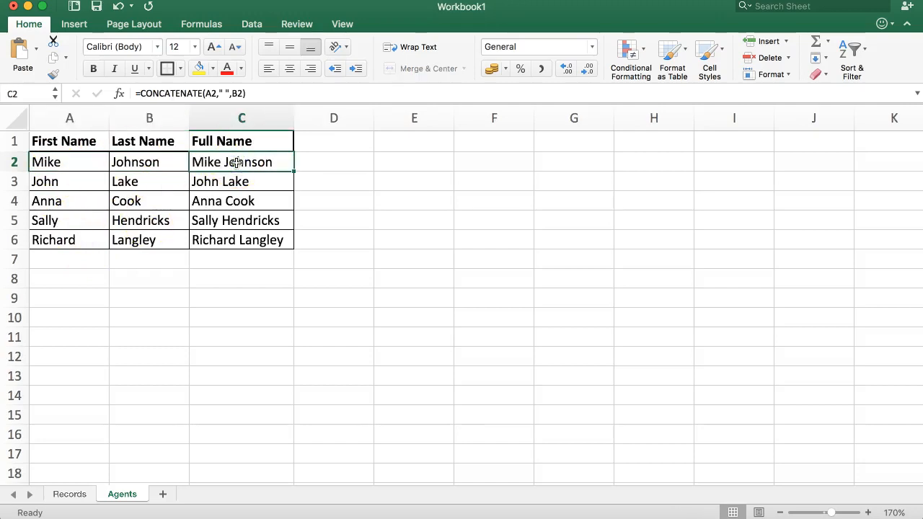
click(64, 495)
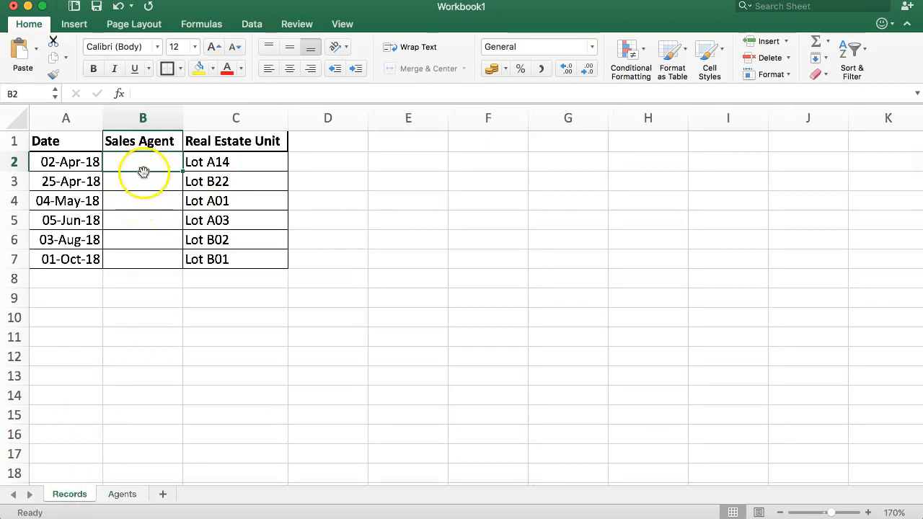
Step: Name the range C2:C6 of full names on the Agents sheet Agentlist
click(120, 495)
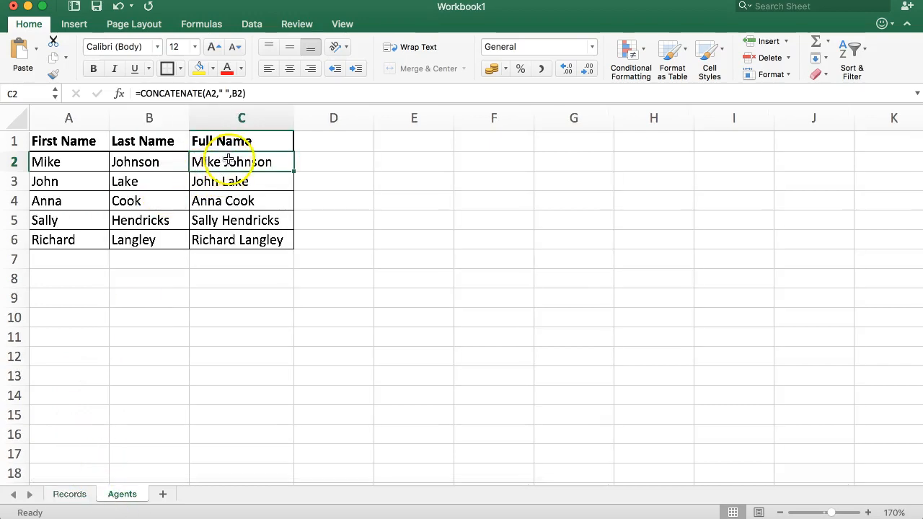
drag(244, 161, 243, 238)
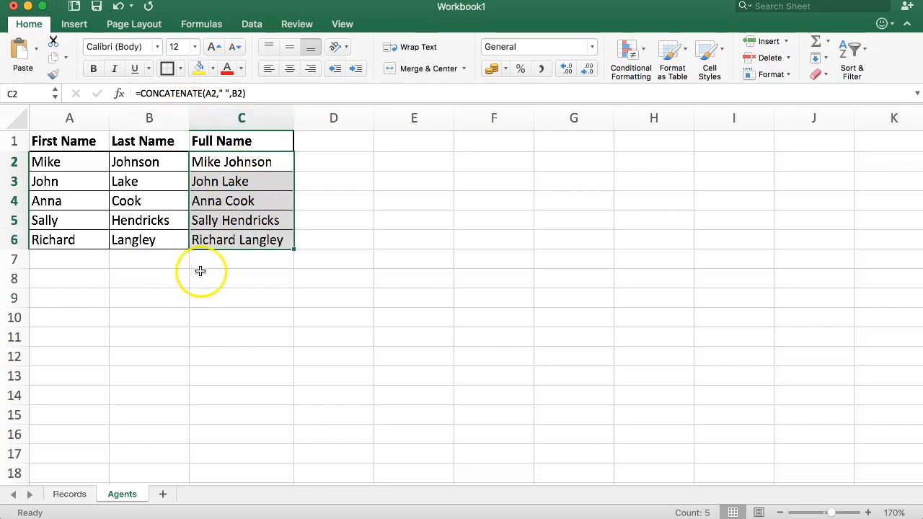
click(20, 93)
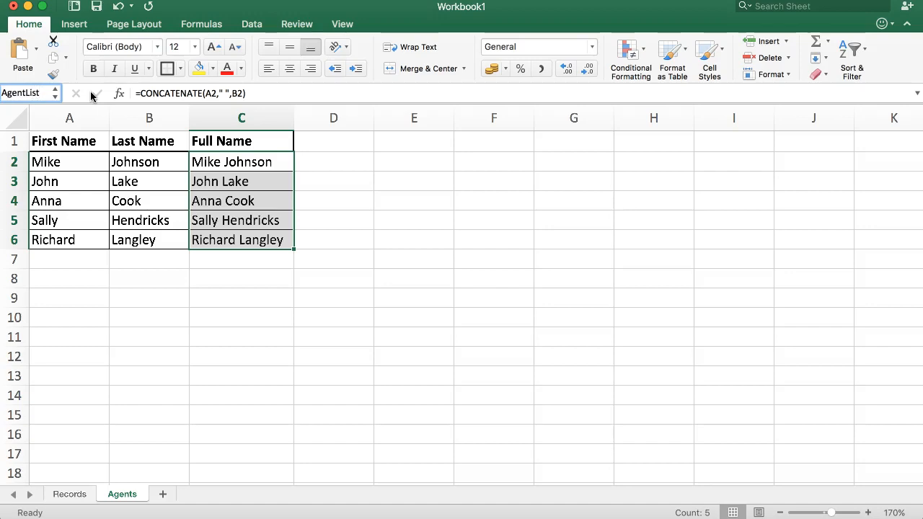
text(AgentList)
key(BackSpace)
key(BackSpace)
key(BackSpace)
key(BackSpace)
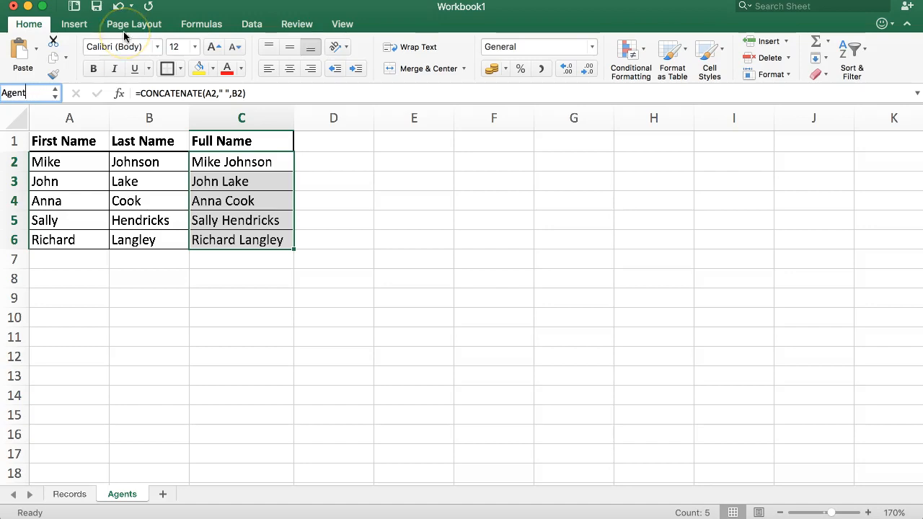
text(list)
key(Return)
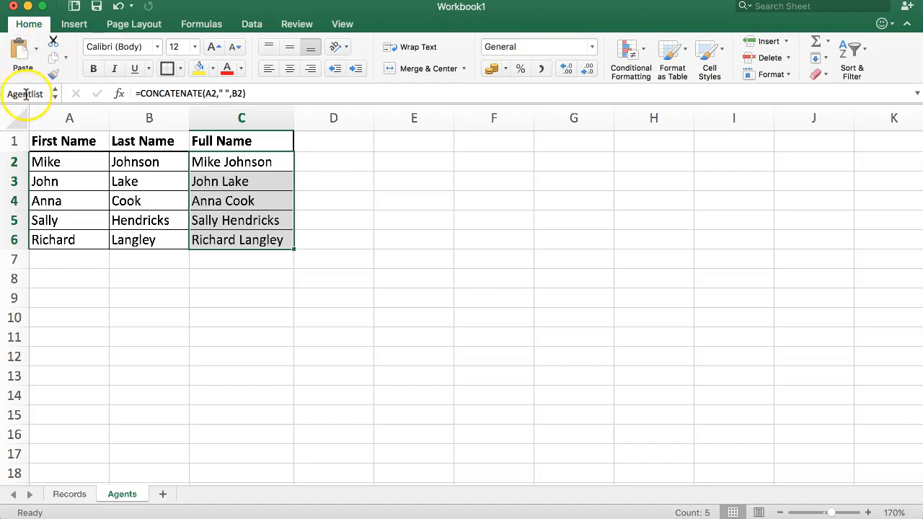
Step: Reselect the full names in C2:C6 to check the range name assigned to them
click(274, 258)
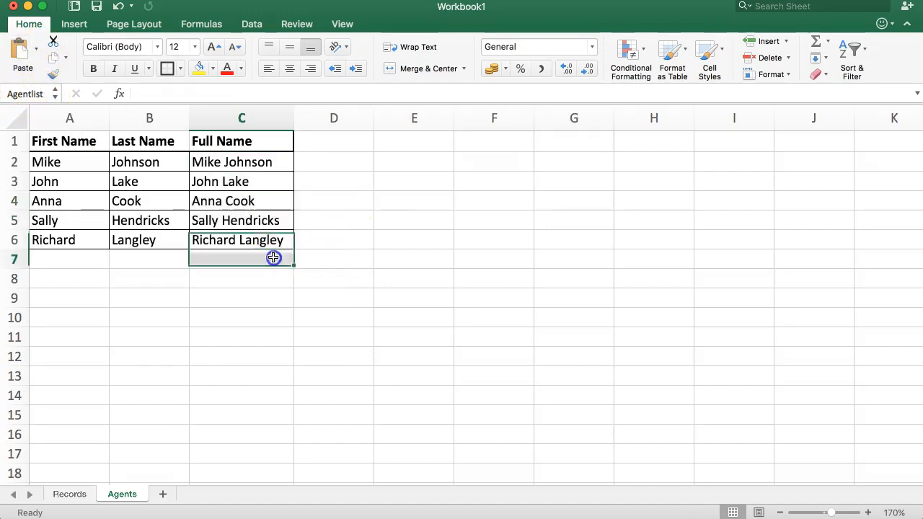
click(248, 180)
click(249, 164)
drag(238, 162, 238, 243)
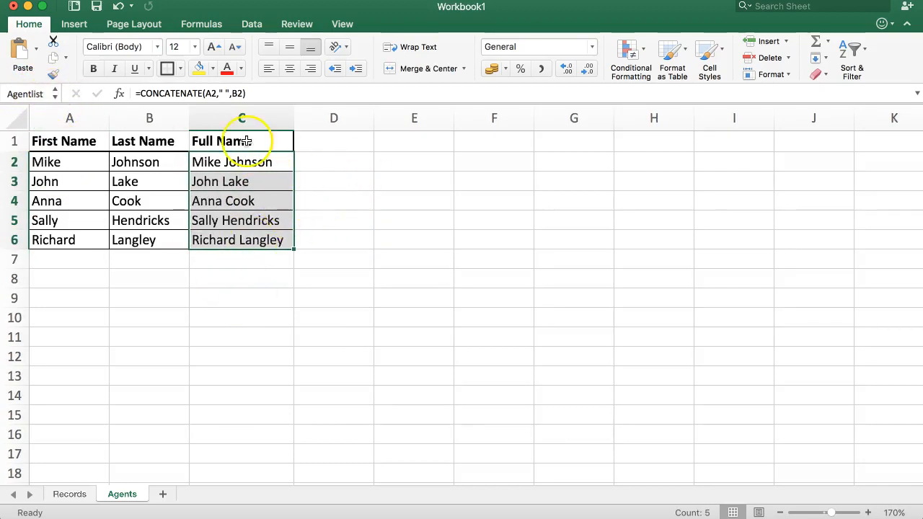
click(206, 254)
Step: Apply data validation to cell B2 on the Records sheet, allowing a List with the source =Agentlist
click(71, 494)
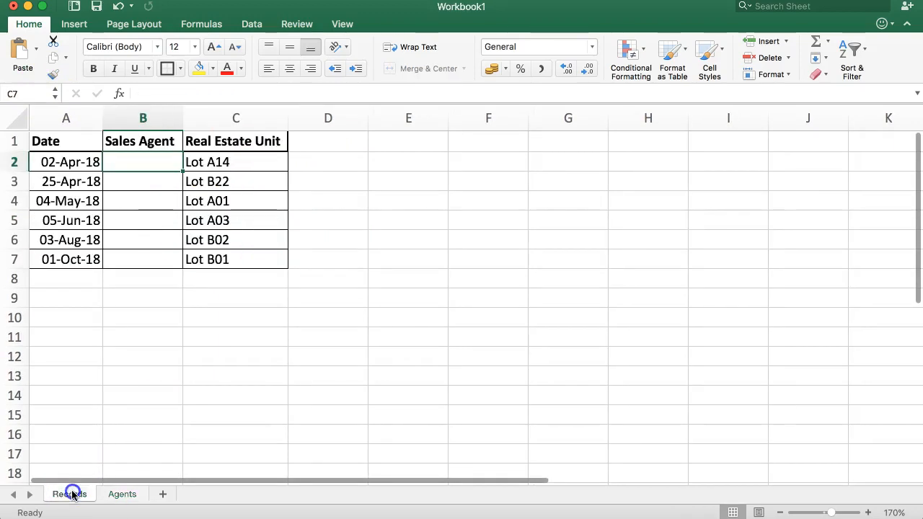
click(147, 238)
click(140, 161)
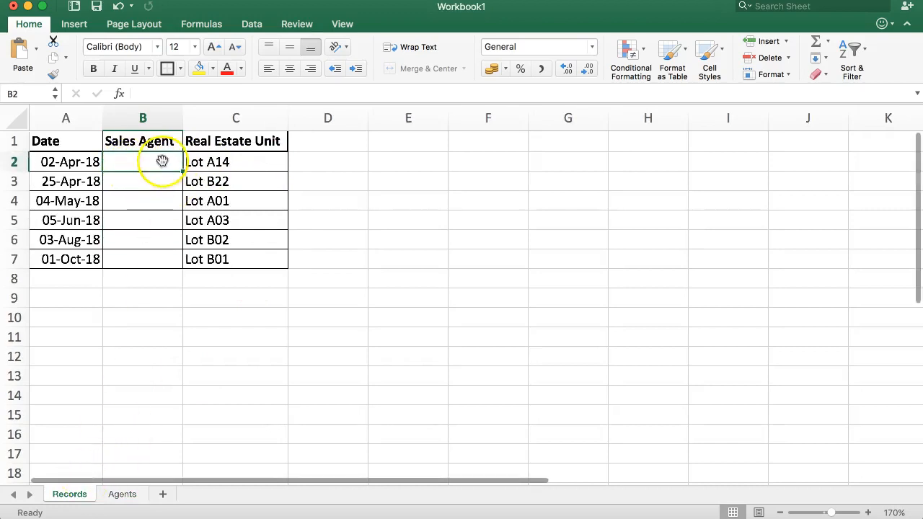
mouse_move(138, 167)
mouse_down()
mouse_move(142, 262)
mouse_move(139, 170)
mouse_move(163, 167)
mouse_move(152, 163)
mouse_up()
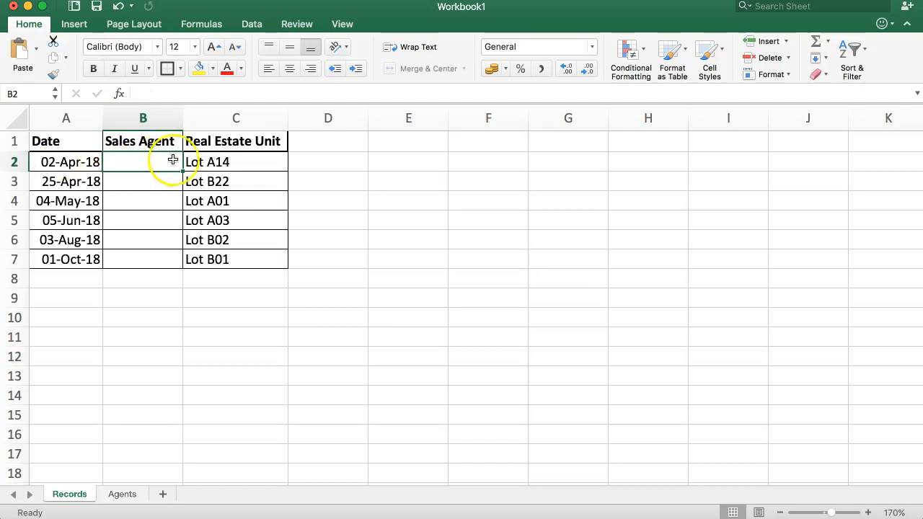
click(249, 24)
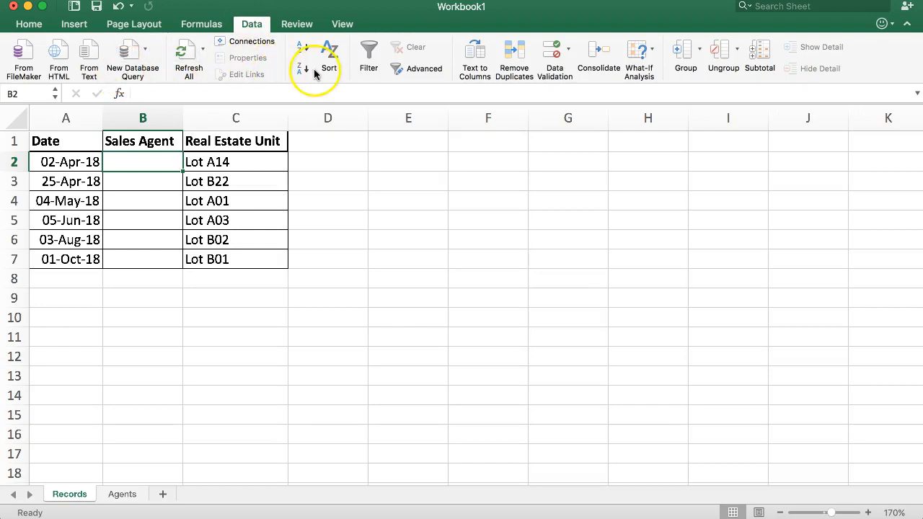
click(567, 48)
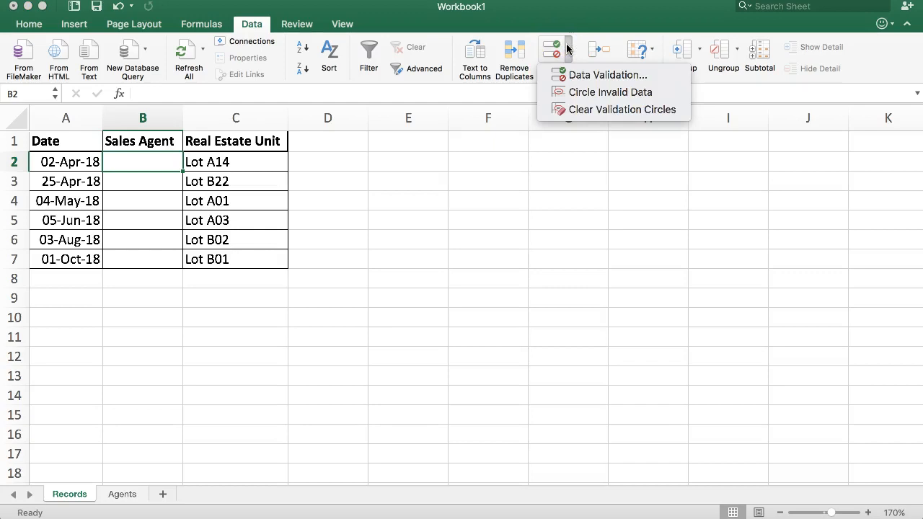
click(548, 47)
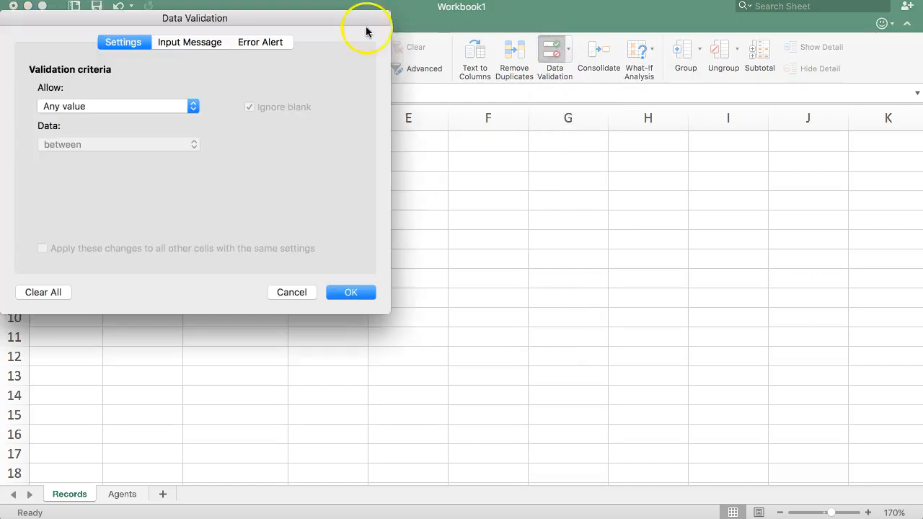
drag(261, 20, 578, 76)
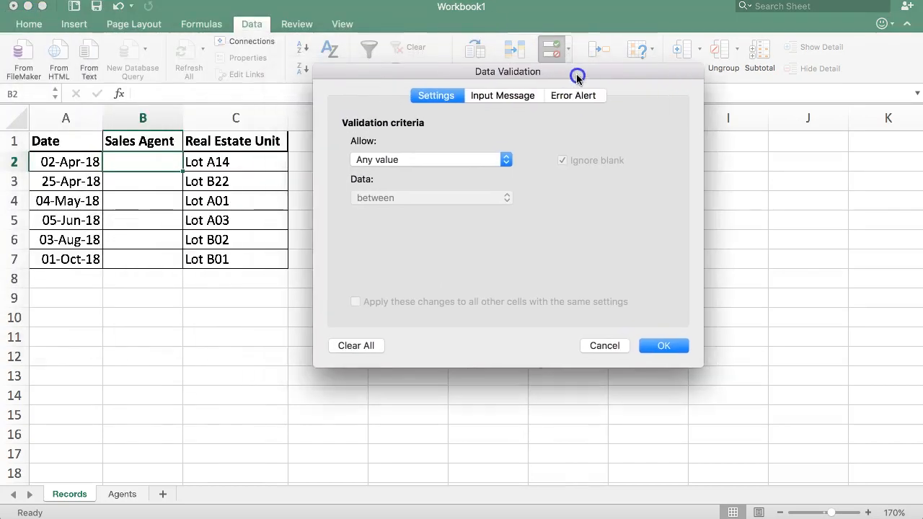
click(446, 163)
click(387, 132)
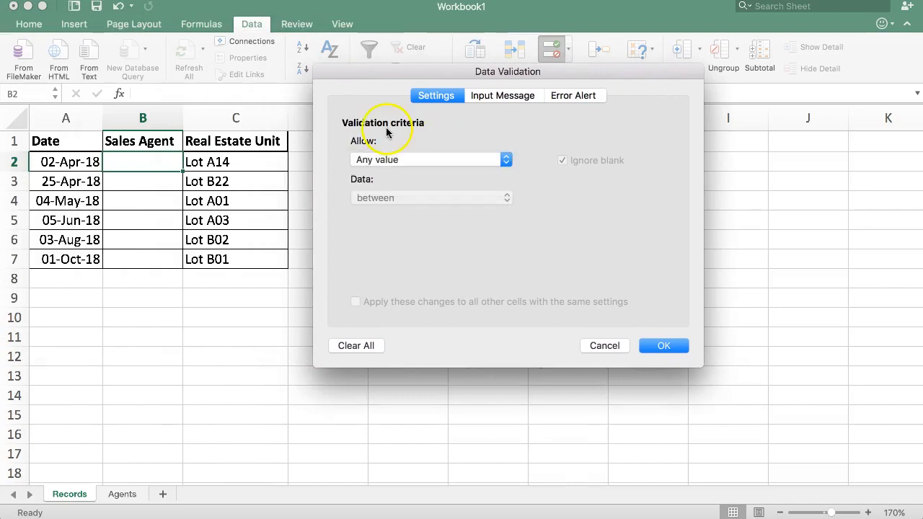
click(409, 166)
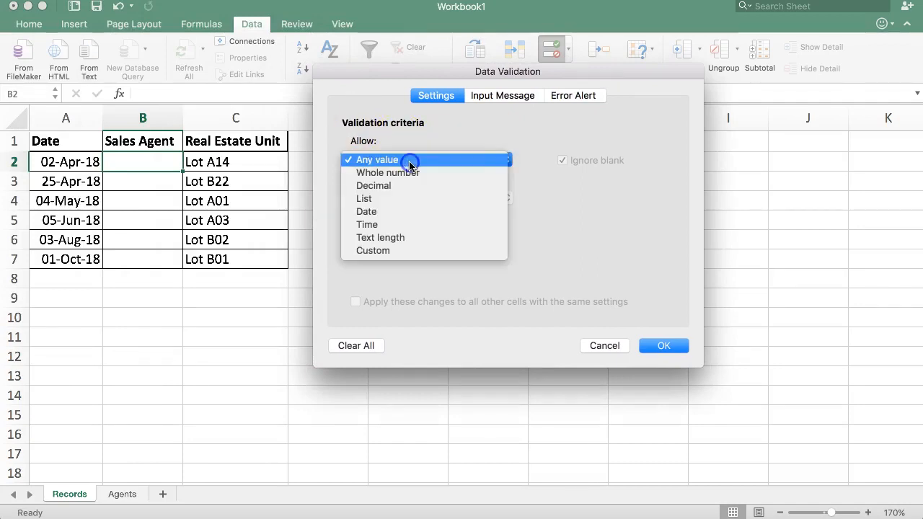
click(394, 201)
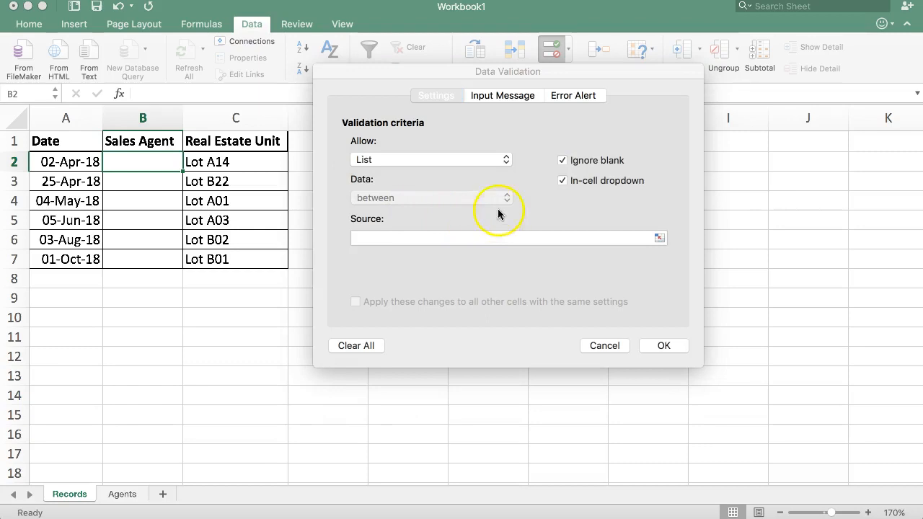
click(410, 237)
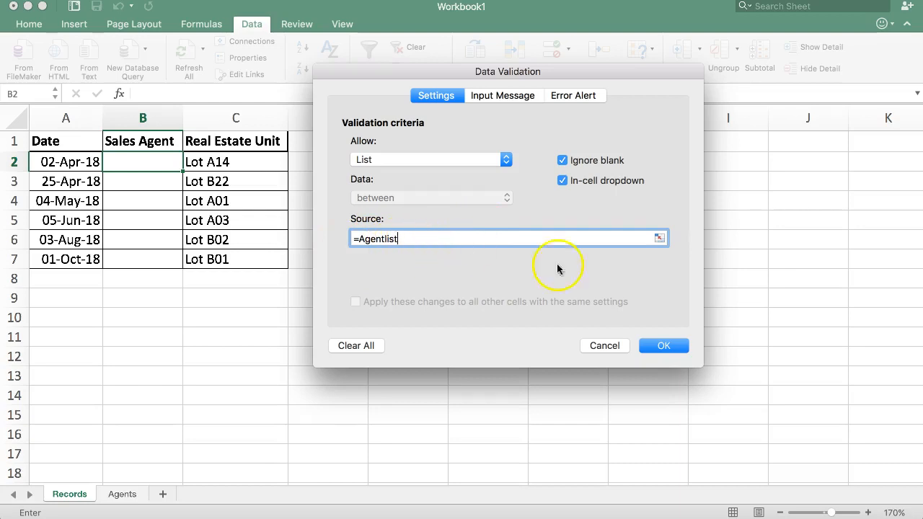
click(651, 347)
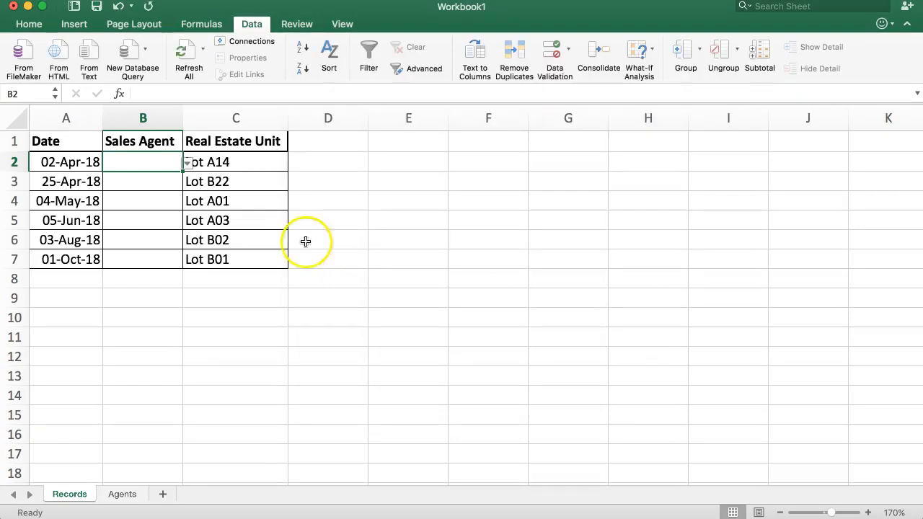
Step: Fill the Sales Agent cell B2 with the first agent from its drop-down list
click(188, 165)
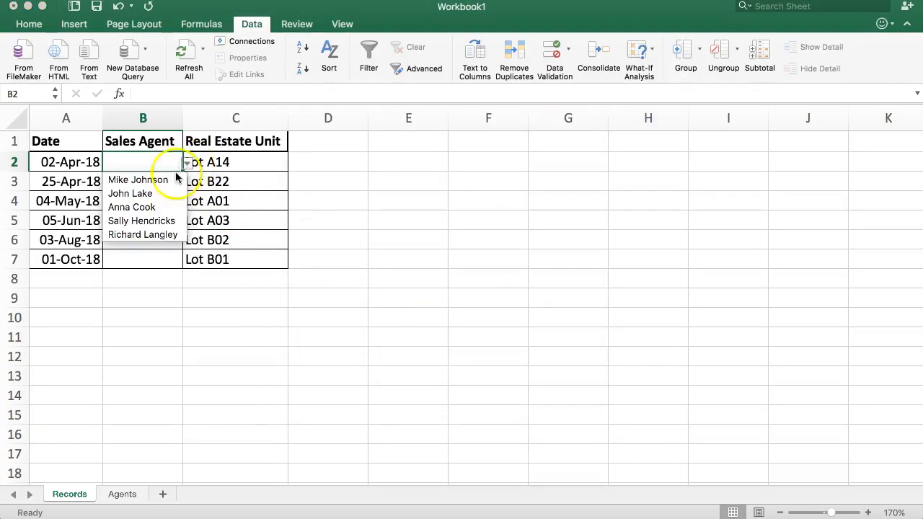
click(150, 187)
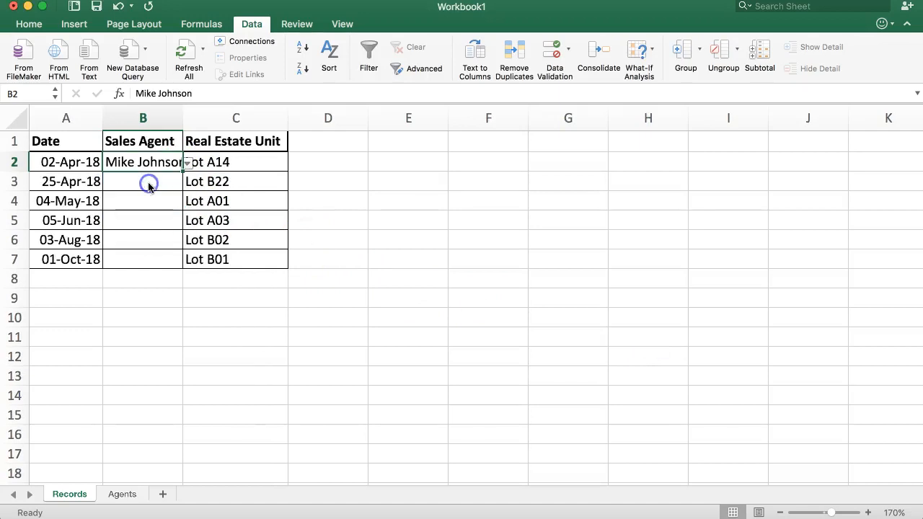
click(360, 264)
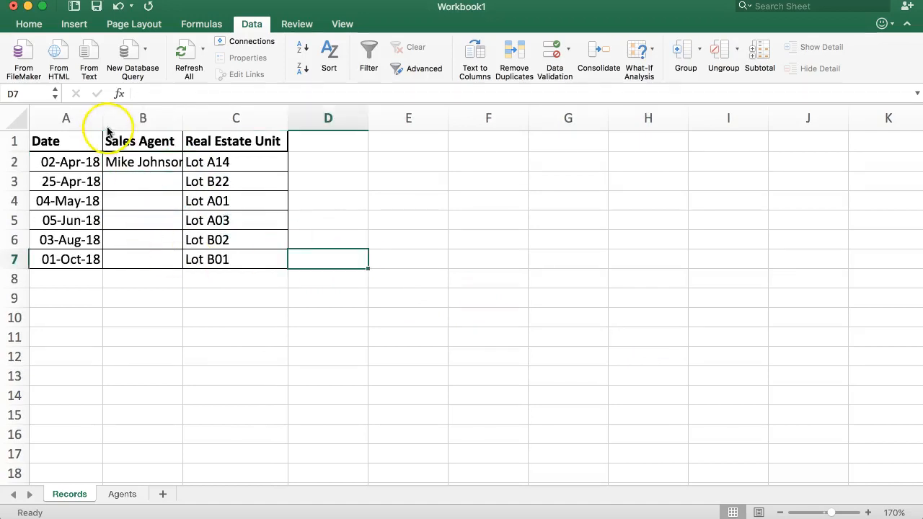
click(173, 122)
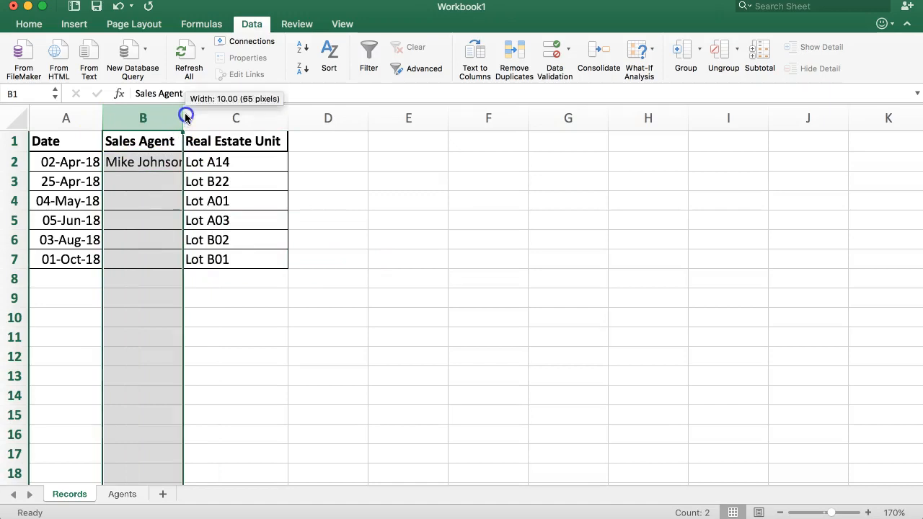
click(322, 228)
click(177, 278)
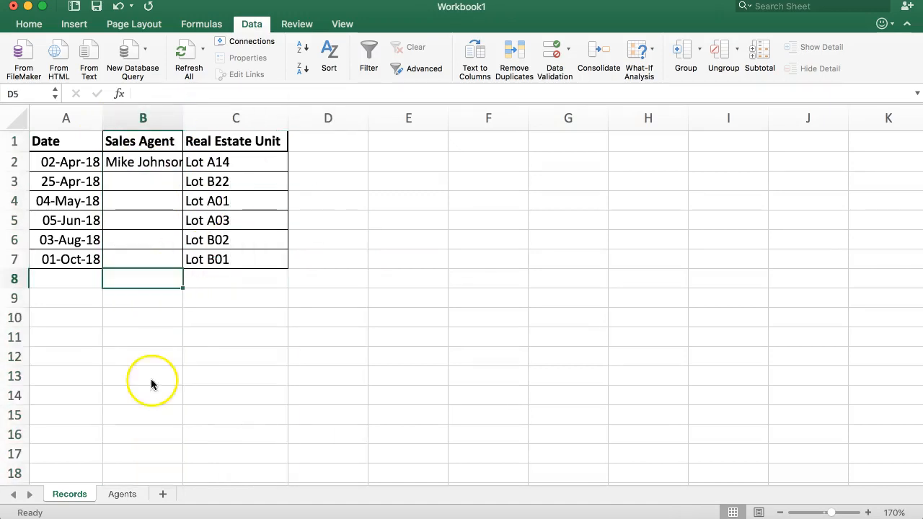
Step: Try to copy the formatting of Sales Agent cell B2 down to B3:B7 with the Format Painter
click(160, 166)
drag(160, 180, 148, 256)
click(145, 162)
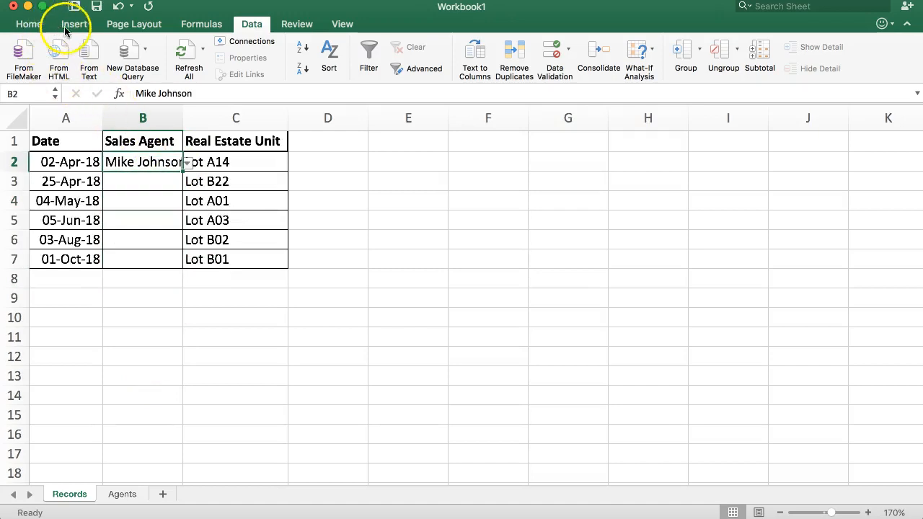
click(34, 24)
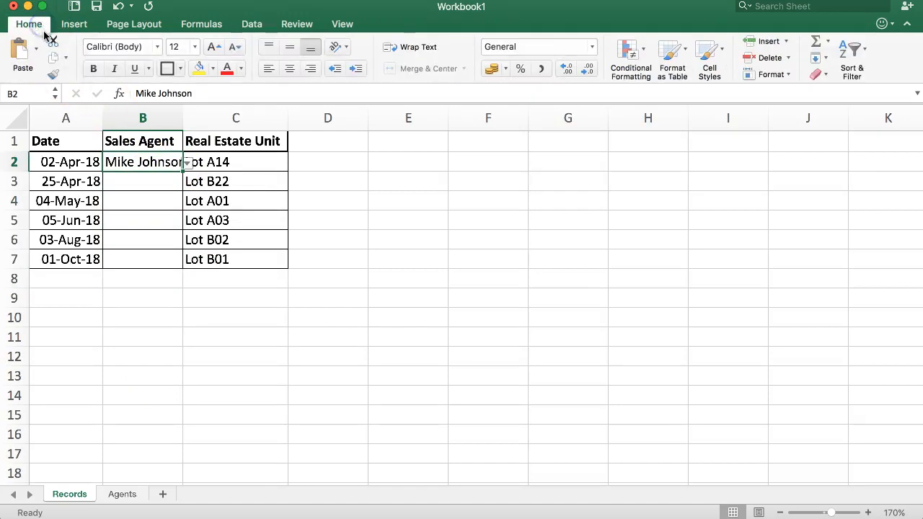
click(55, 77)
drag(122, 180, 136, 265)
double_click(153, 185)
click(171, 163)
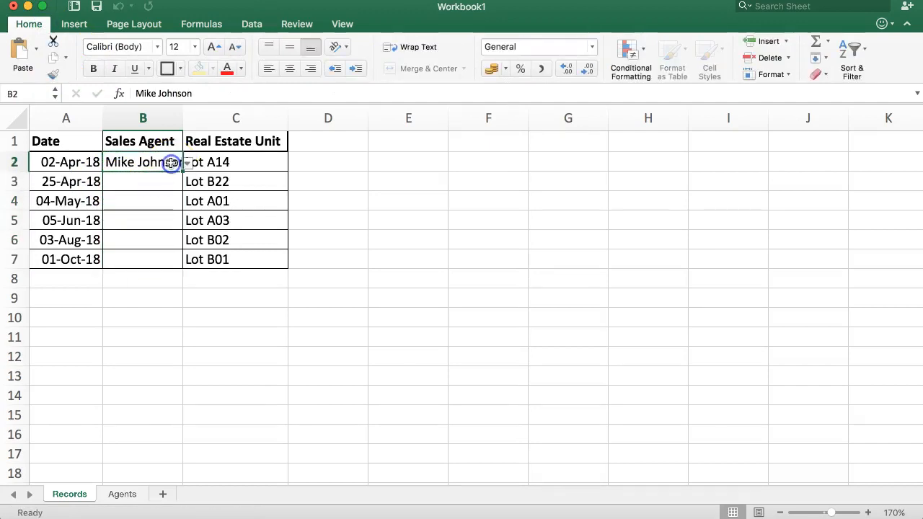
drag(161, 181, 143, 260)
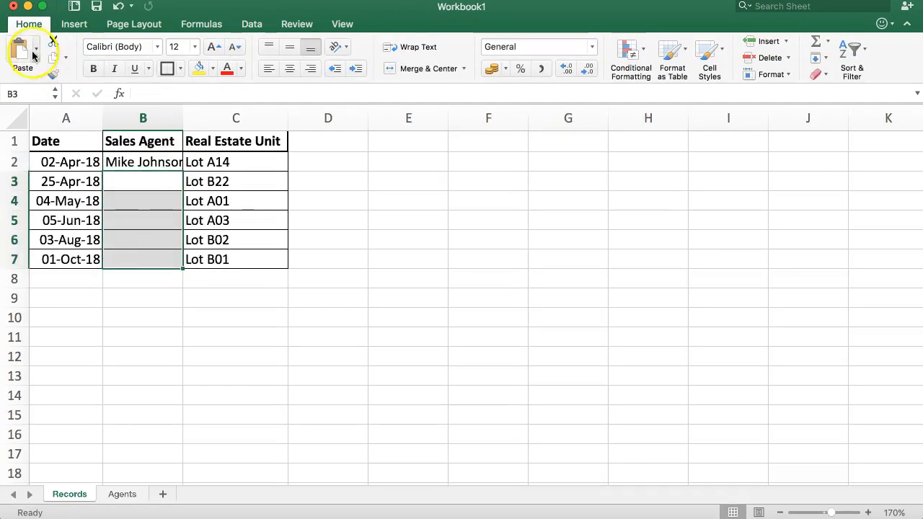
click(156, 173)
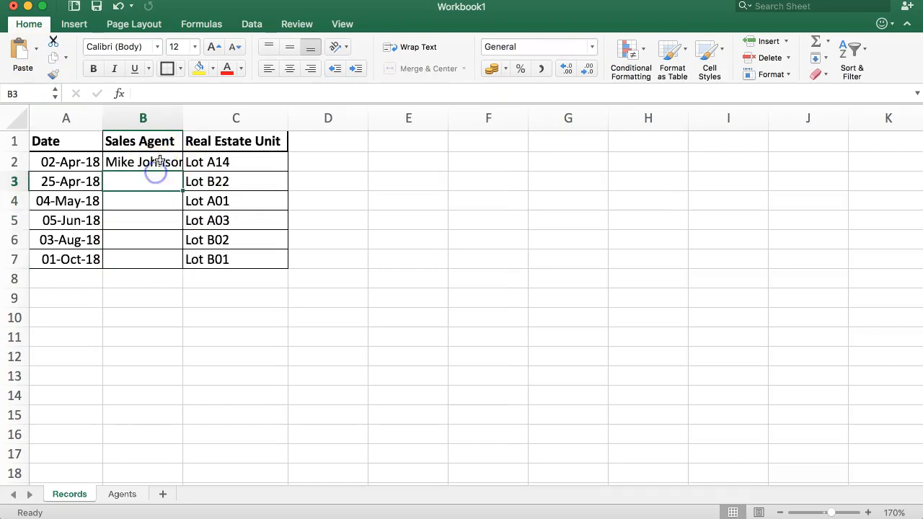
click(160, 162)
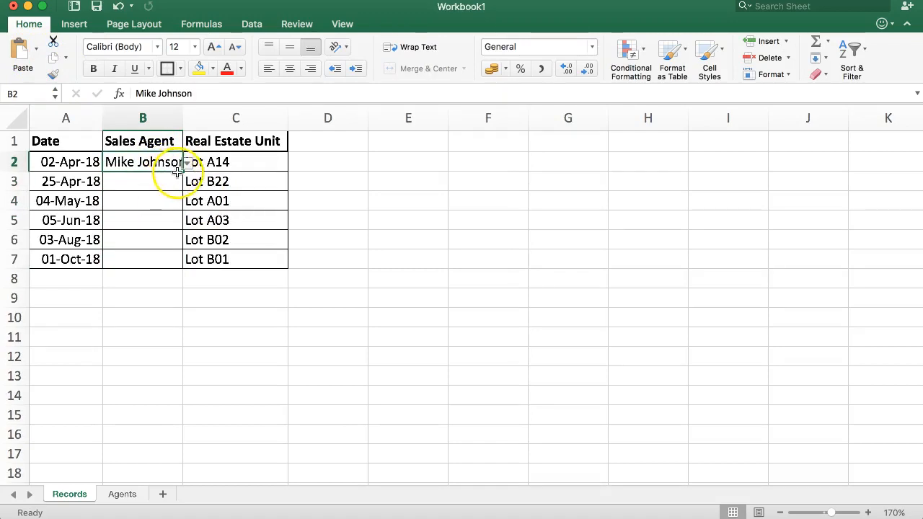
Step: Apply data validation to cells B3:B7 on the Records sheet, allowing a List with the source =Agentlist
drag(166, 180, 136, 264)
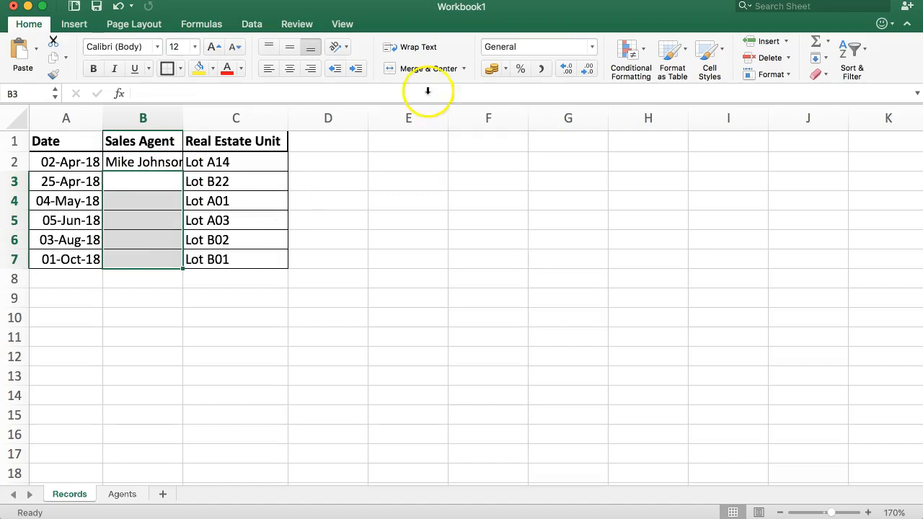
click(251, 23)
click(552, 52)
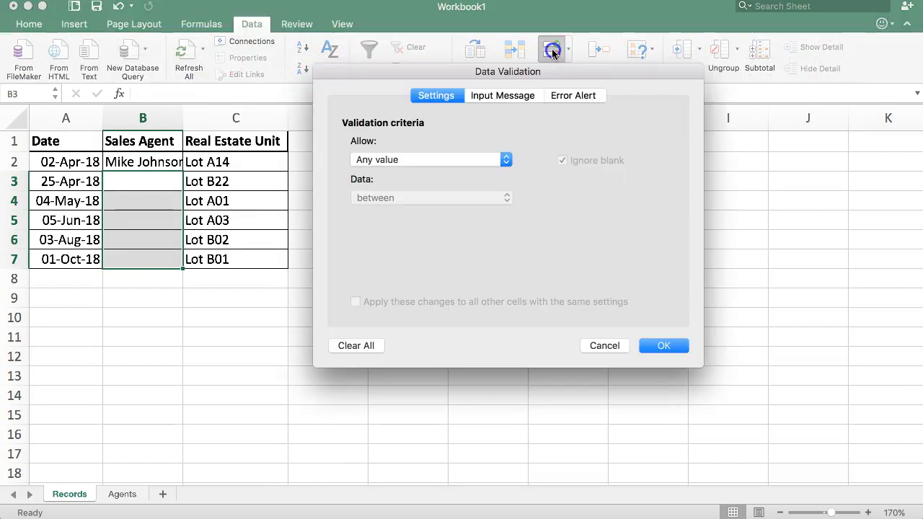
click(441, 160)
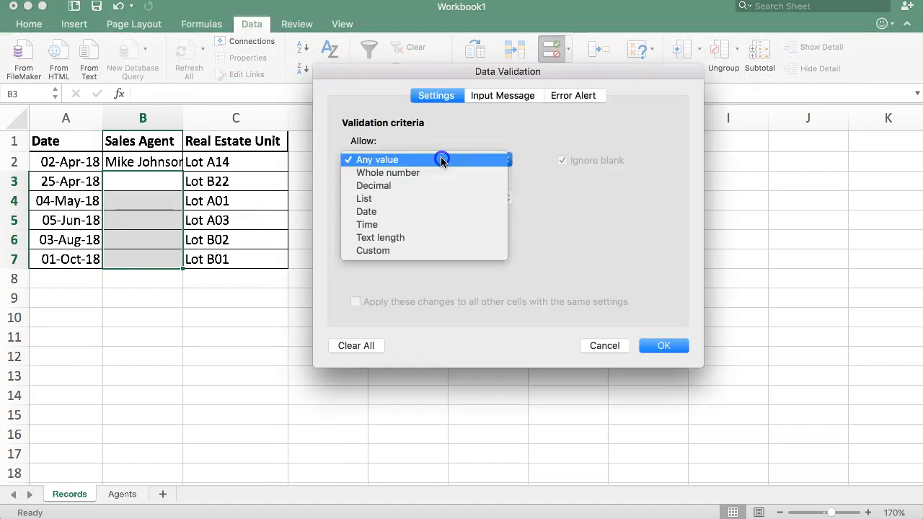
click(389, 200)
click(418, 238)
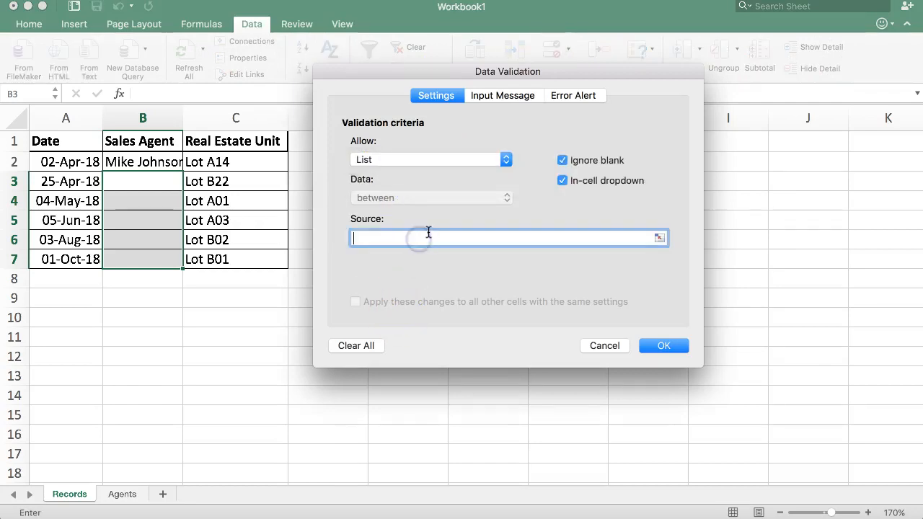
text(=Agentlist)
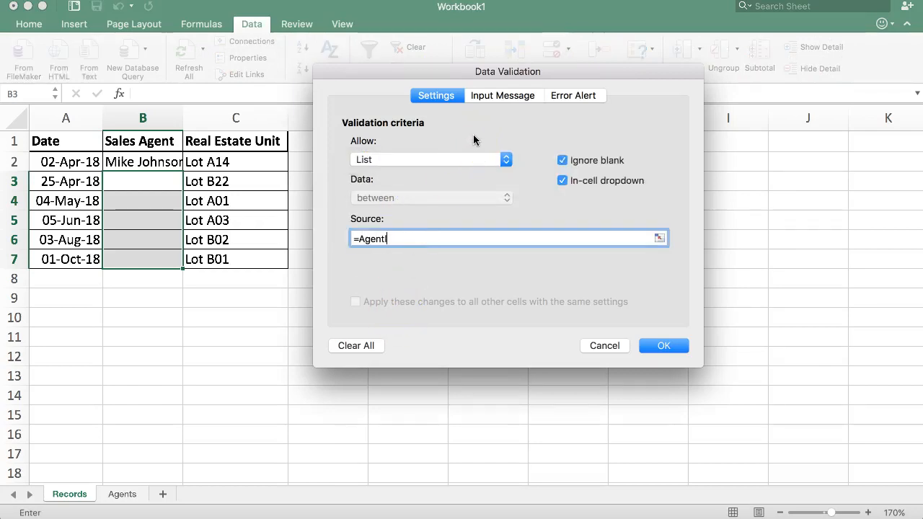
click(663, 345)
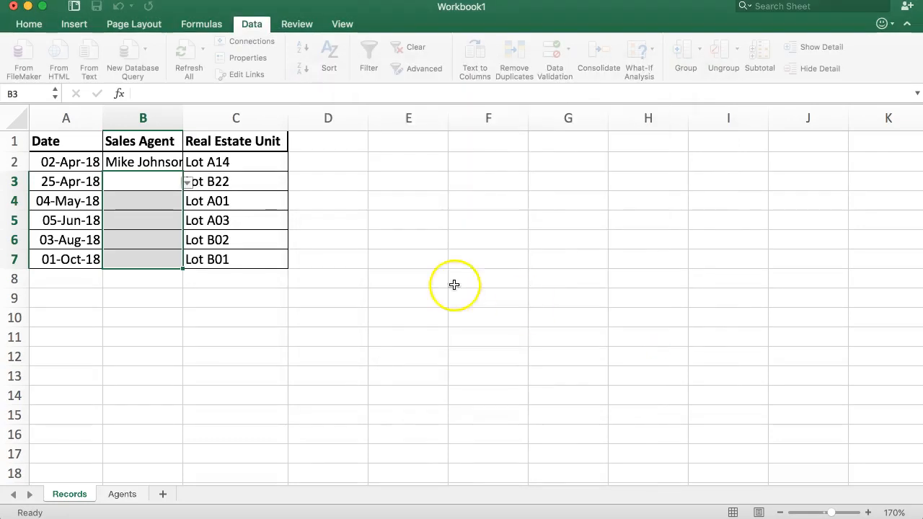
Step: Fill Sales Agent cells B3 and B4 with the third agent from their drop-down lists
click(282, 320)
click(150, 179)
click(186, 189)
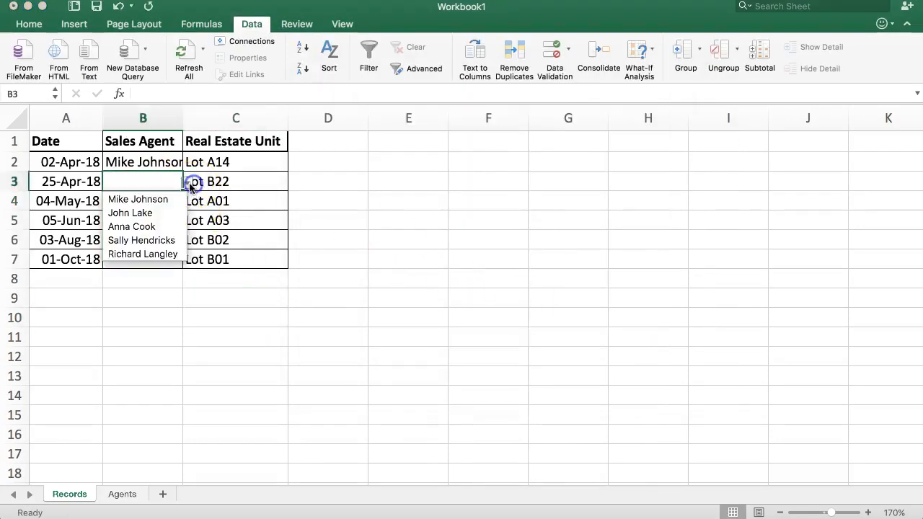
click(164, 224)
click(180, 200)
click(186, 201)
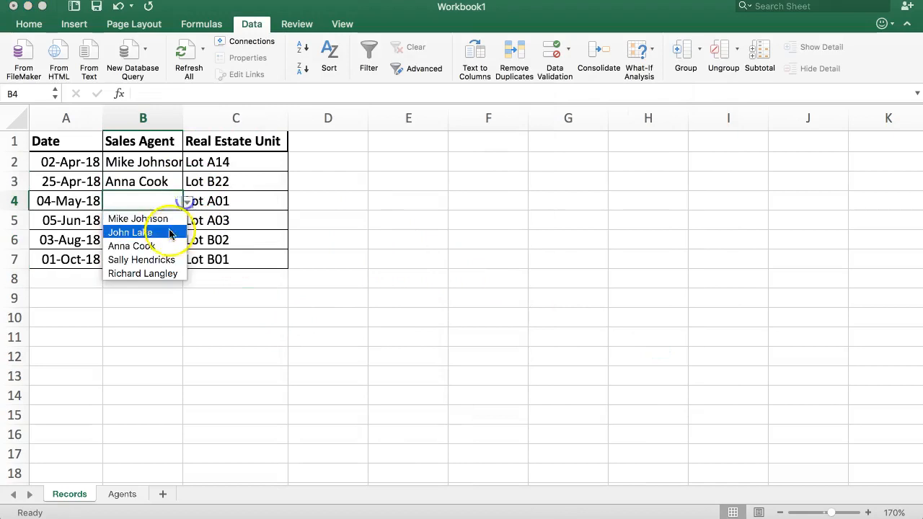
click(159, 244)
Step: Fill Sales Agent cells B5, B6 and B7 with the fifth, fourth and first agents from their drop-down lists, respectively
click(168, 219)
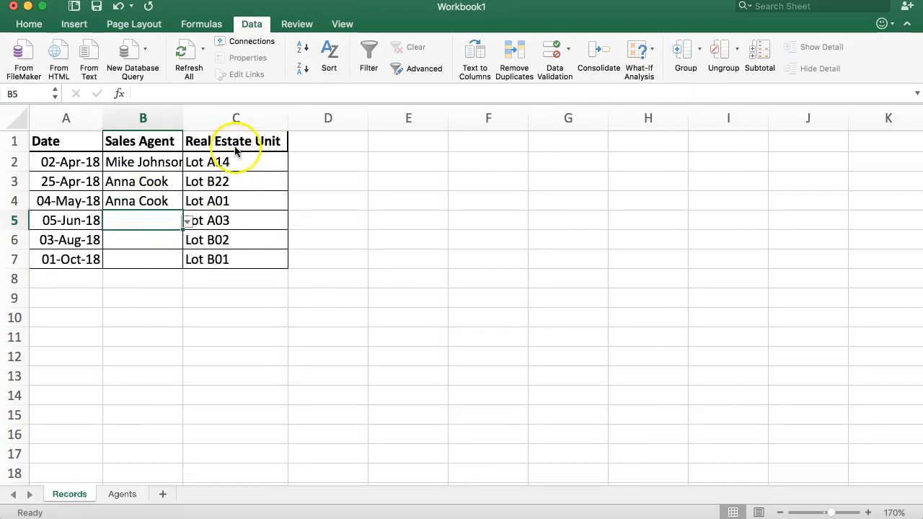
click(226, 215)
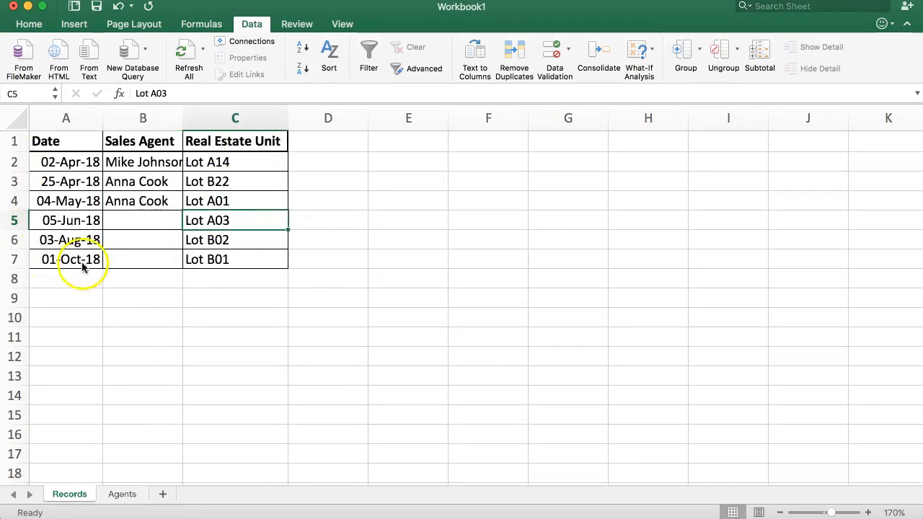
click(109, 225)
click(186, 222)
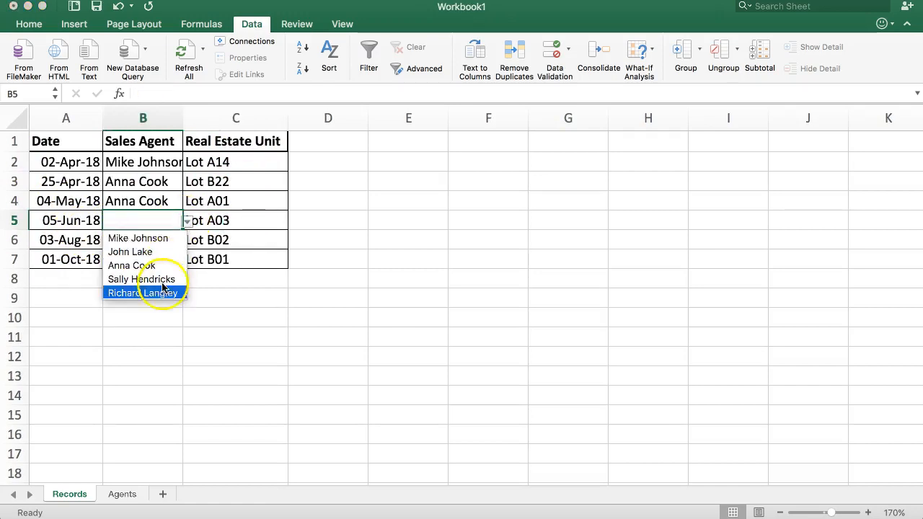
click(159, 290)
click(137, 243)
click(186, 240)
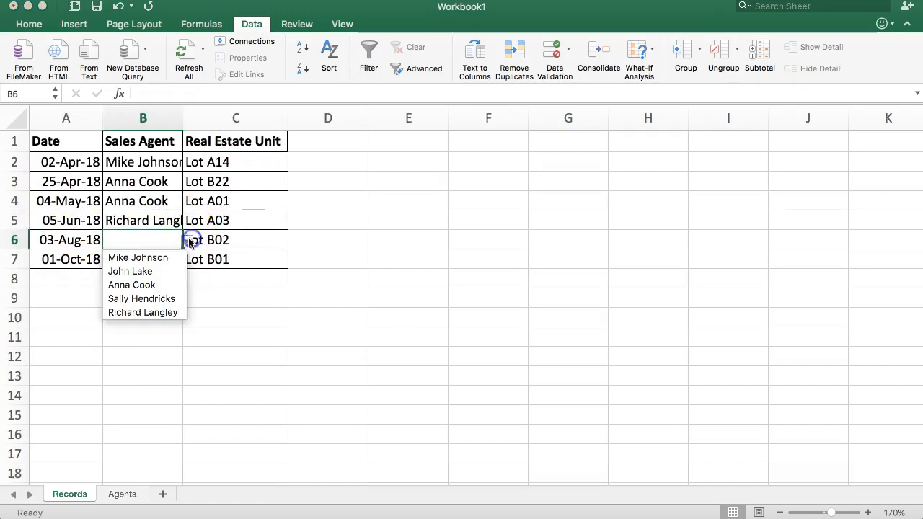
click(144, 295)
click(155, 260)
click(186, 260)
click(163, 278)
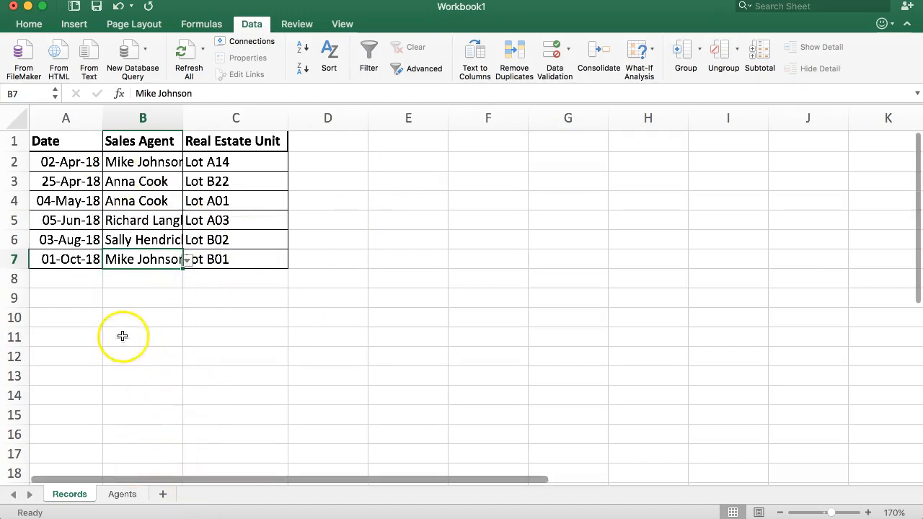
Step: Replace the first name of the first agent in cell A2 on the Agents sheet with a different first name
click(120, 494)
click(89, 157)
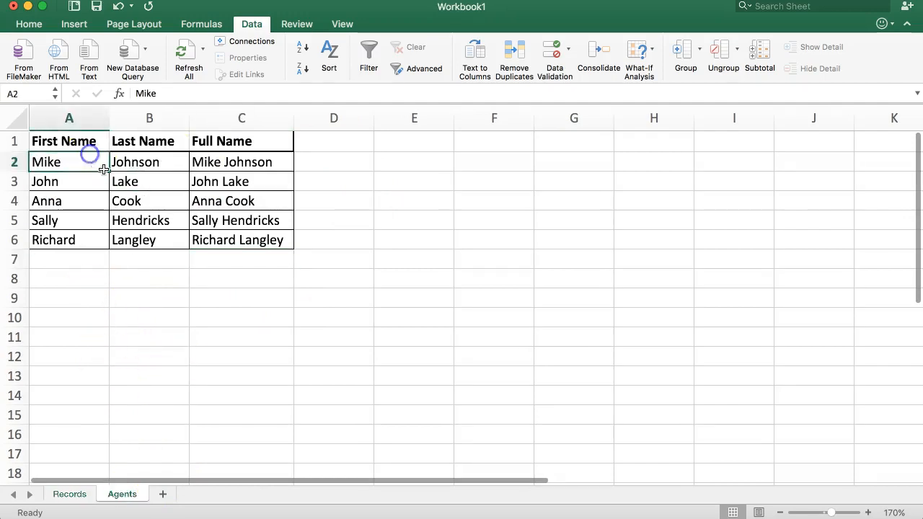
key(Tab)
click(56, 163)
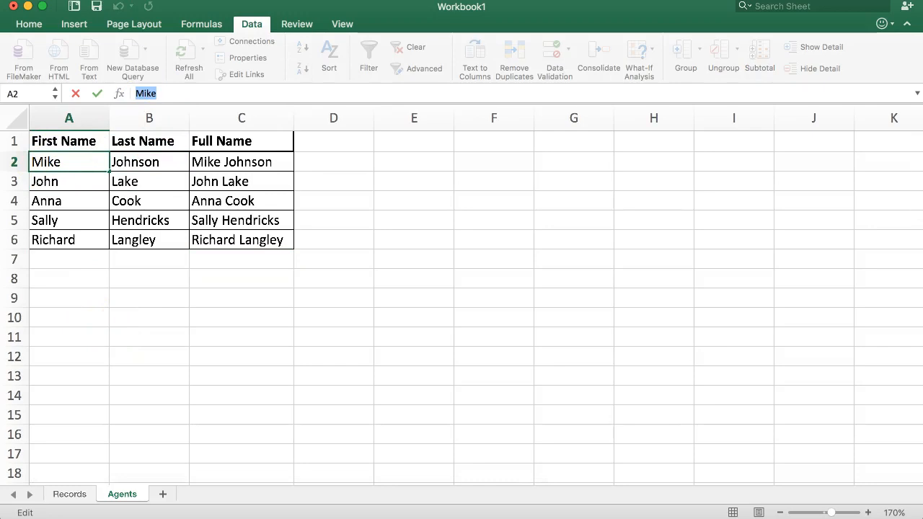
text(Ricky)
key(Return)
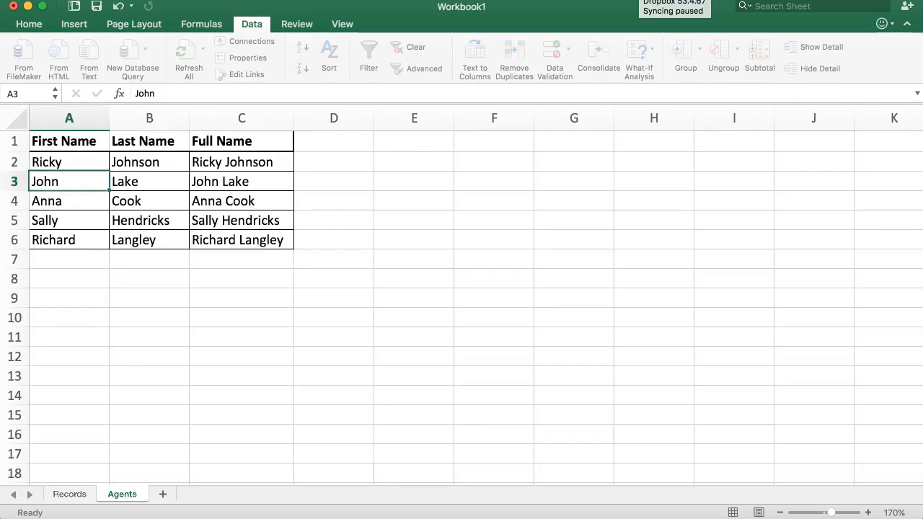
click(392, 212)
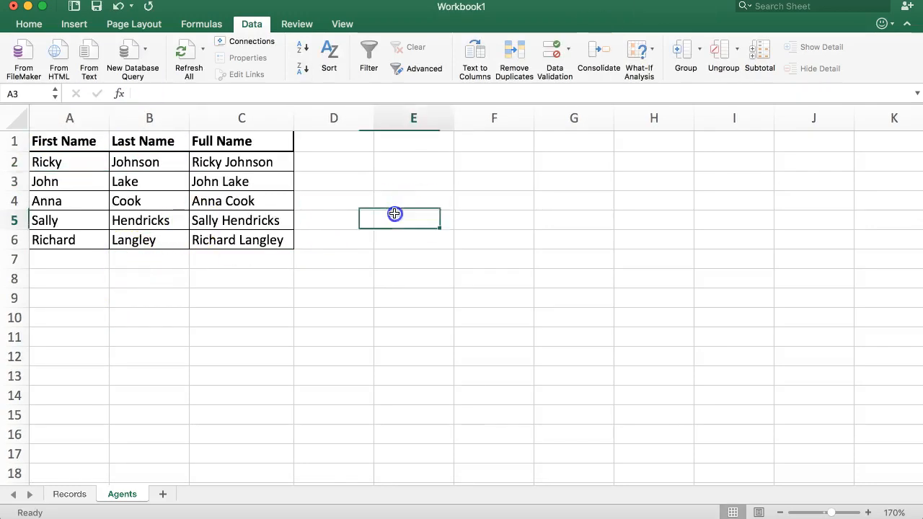
click(81, 164)
Step: Update Sales Agent cells B2 and B7 on the Records sheet to the renamed first agent from their drop-down lists
click(69, 494)
click(123, 160)
click(186, 165)
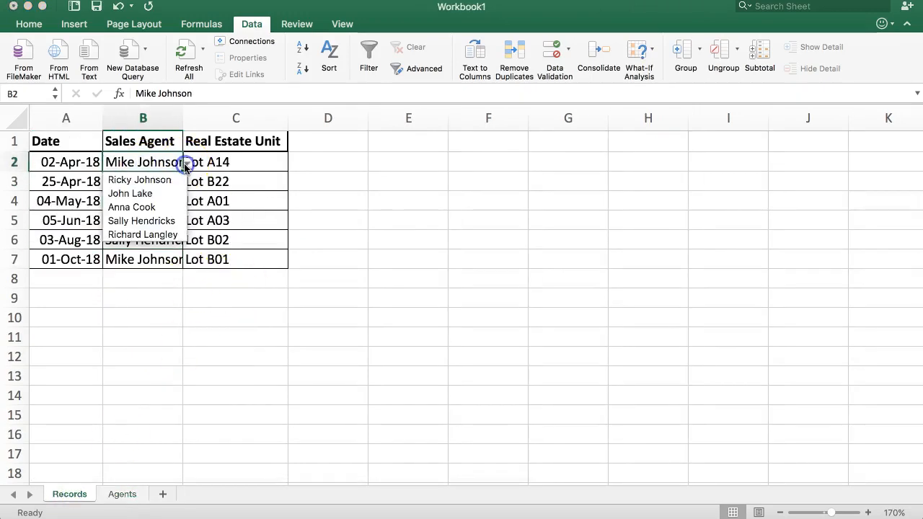
click(129, 184)
click(138, 259)
click(192, 260)
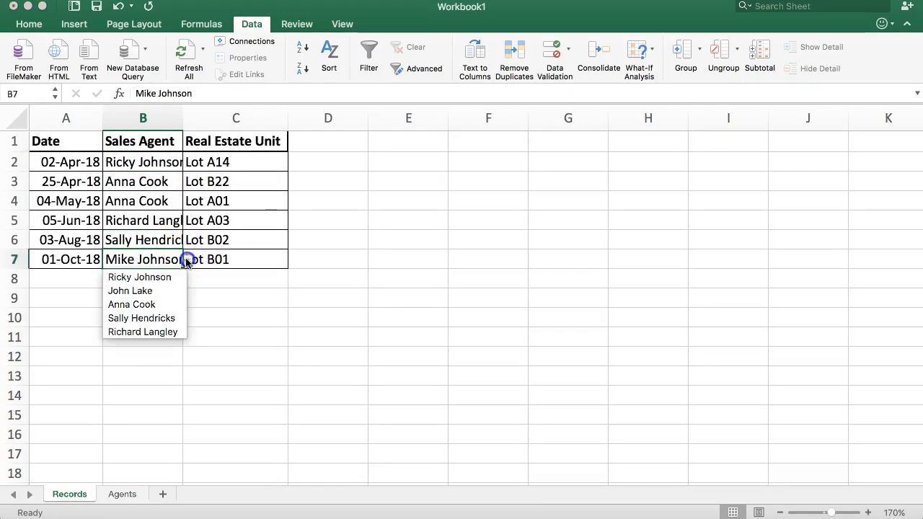
click(145, 275)
click(94, 220)
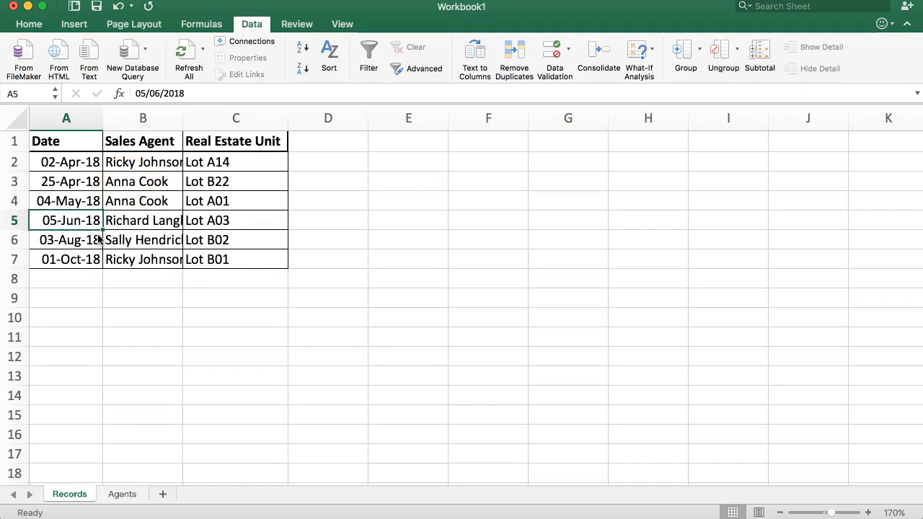